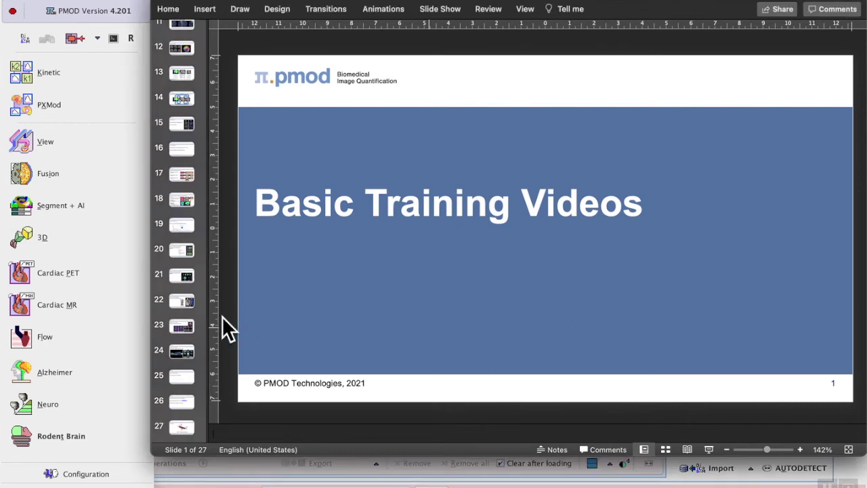
Step: Display slide 24, 'Rodent brain analysis: Streamlined and reproducible access to atlas VOIs'
{"action": "left_click", "coordinate": [181, 349]}
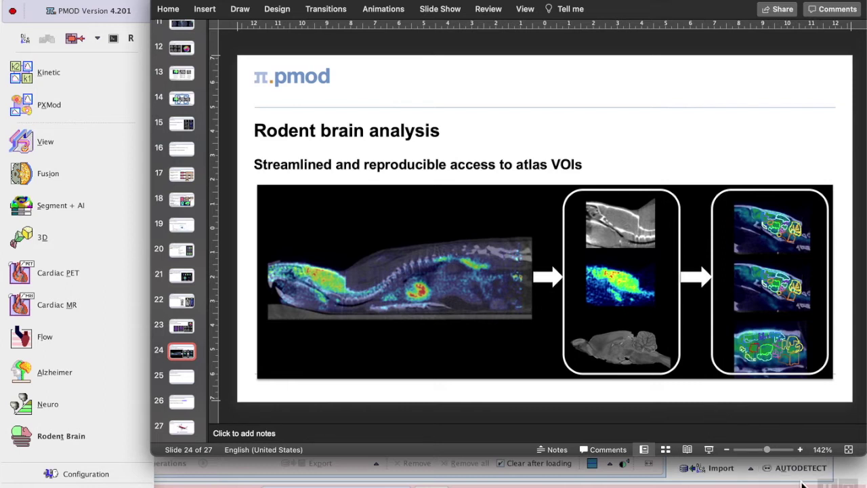
Step: Switch from the PowerPoint presentation to the PMOD window
{"action": "left_click", "coordinate": [254, 478]}
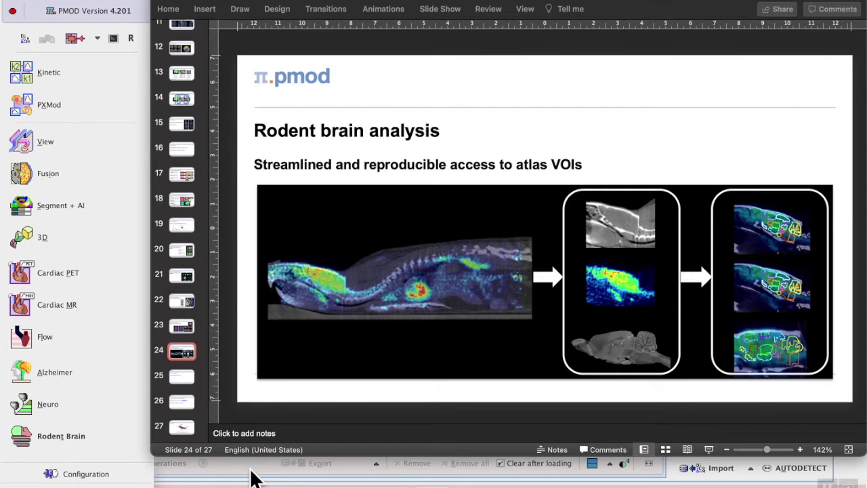
Step: Open the Rodent Brain tool on the BrukerPCI database showing rat_4, and confirm the PNROD settings
{"action": "left_click", "coordinate": [102, 437]}
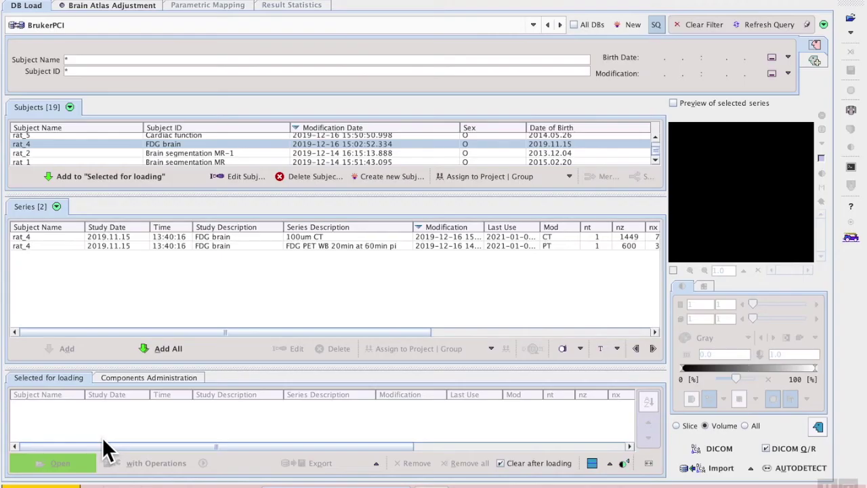
{"action": "left_click", "coordinate": [80, 27]}
{"action": "left_click", "coordinate": [141, 64]}
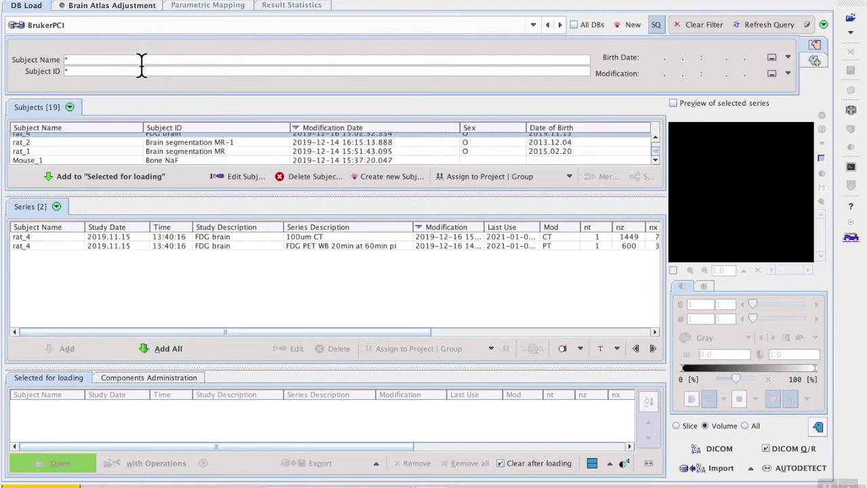
{"action": "scroll", "coordinate": [58, 154], "scroll_direction": "up", "scroll_amount": 1}
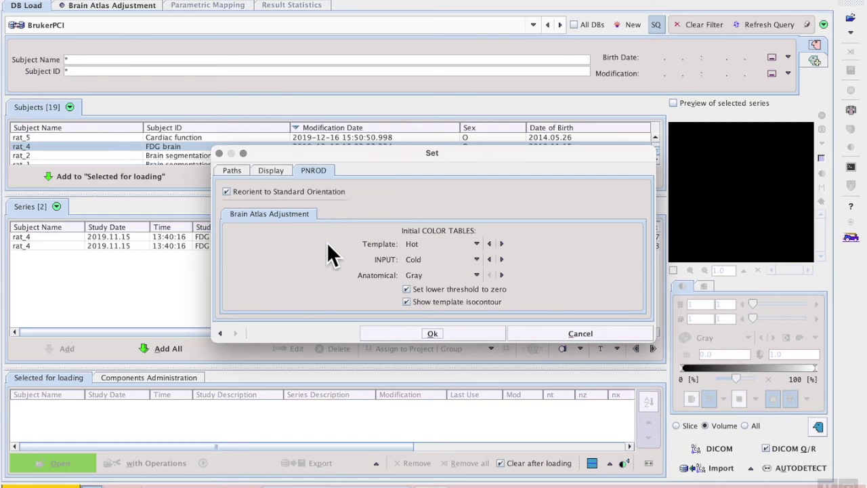
{"action": "left_click", "coordinate": [383, 332]}
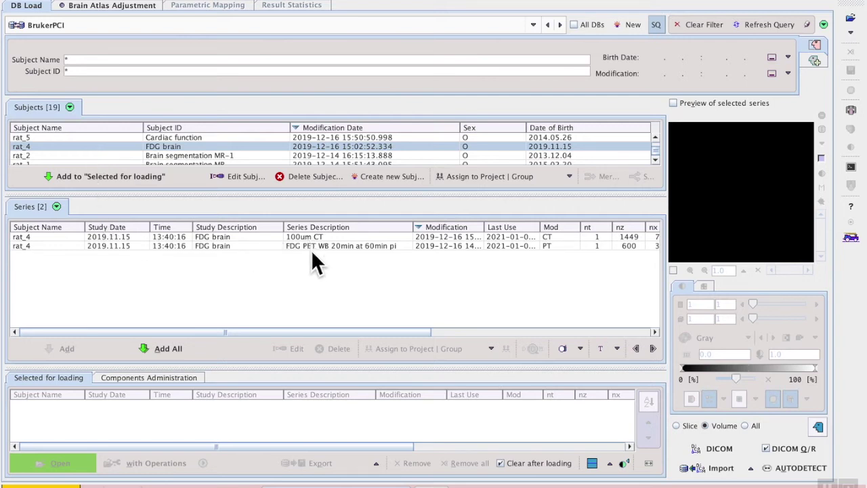
Step: Load both rat_4 series, CT and FDG PET, into Brain Atlas Adjustment
{"action": "left_click", "coordinate": [165, 347]}
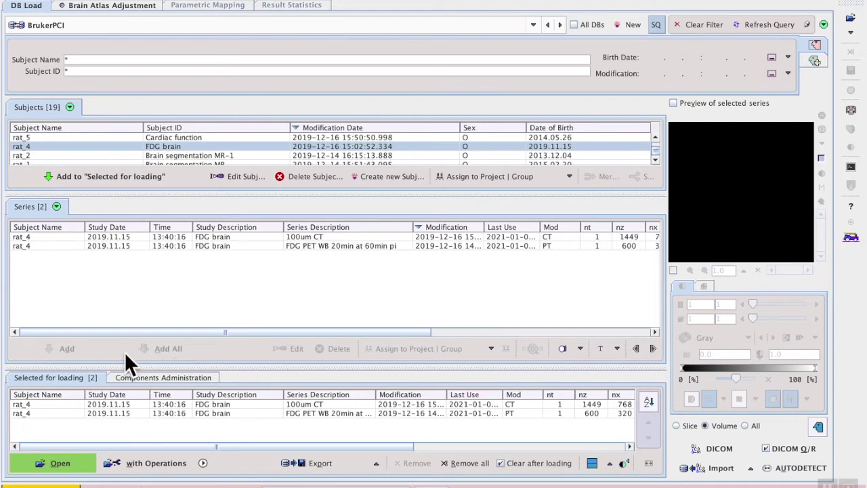
{"action": "left_click", "coordinate": [73, 464]}
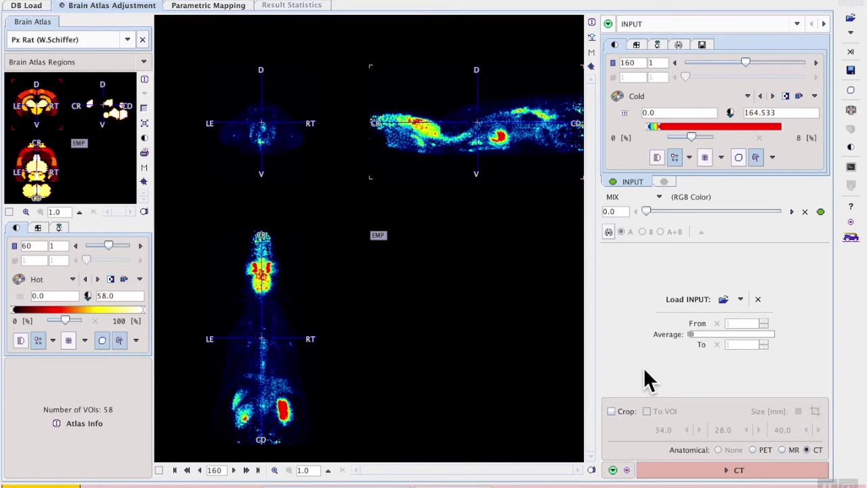
Step: Crop the PET irreversibly to a 34 × 28 × 40 mm box centred on the rat's head
{"action": "left_click", "coordinate": [428, 136]}
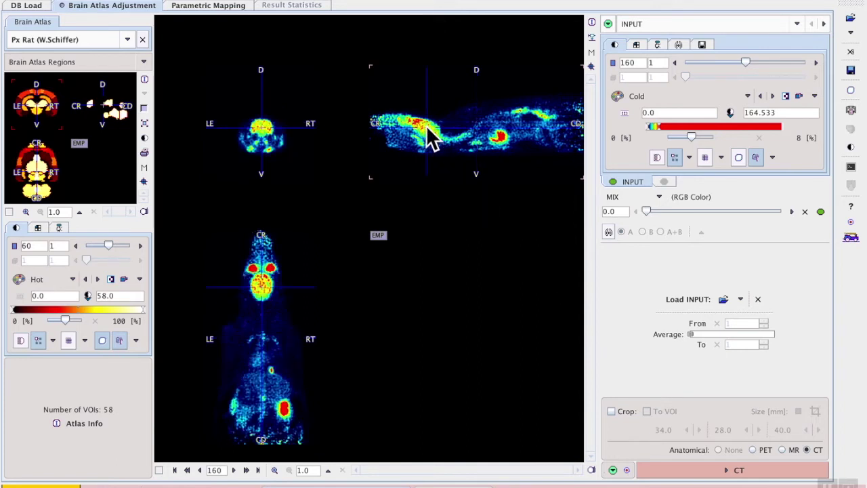
{"action": "left_click", "coordinate": [611, 411]}
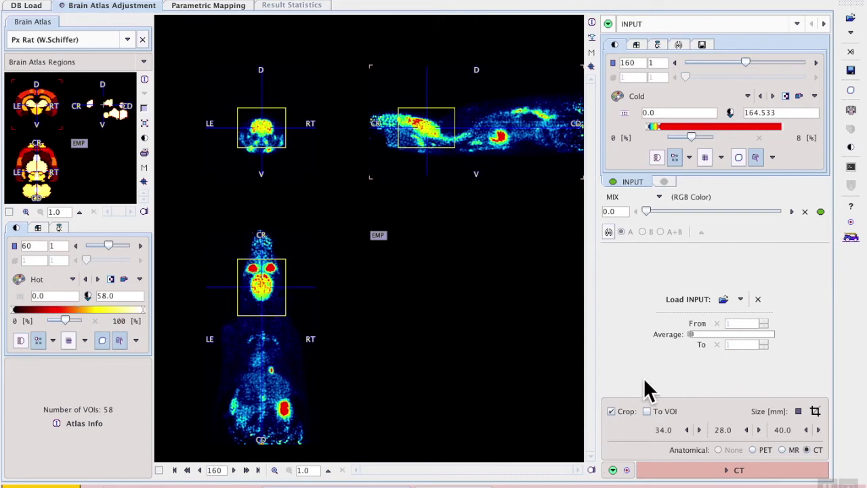
{"action": "left_click", "coordinate": [735, 470]}
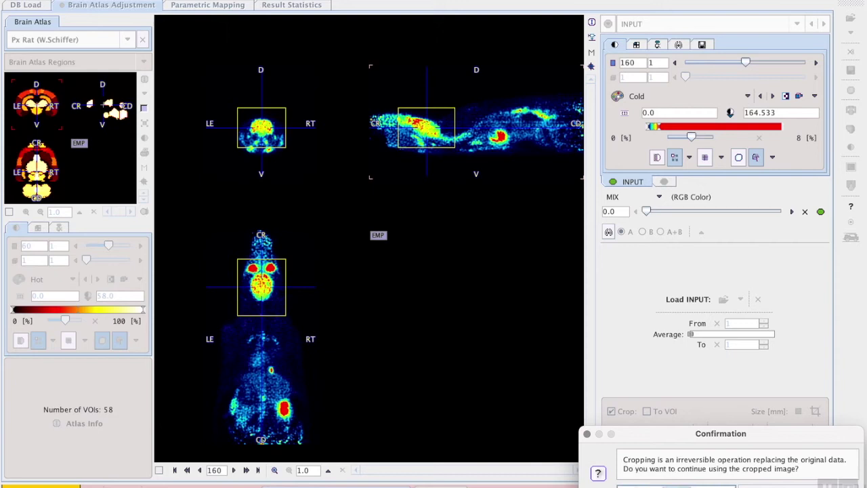
{"action": "left_click", "coordinate": [640, 484]}
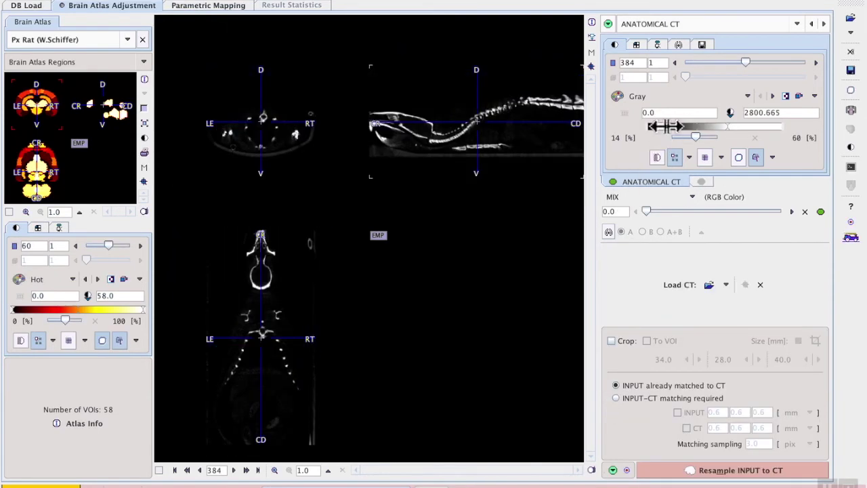
Step: Set the CT display window to -866.107–710.107 and centre a crop box on the skull
{"action": "left_click_drag", "start_coordinate": [668, 127], "coordinate": [635, 126]}
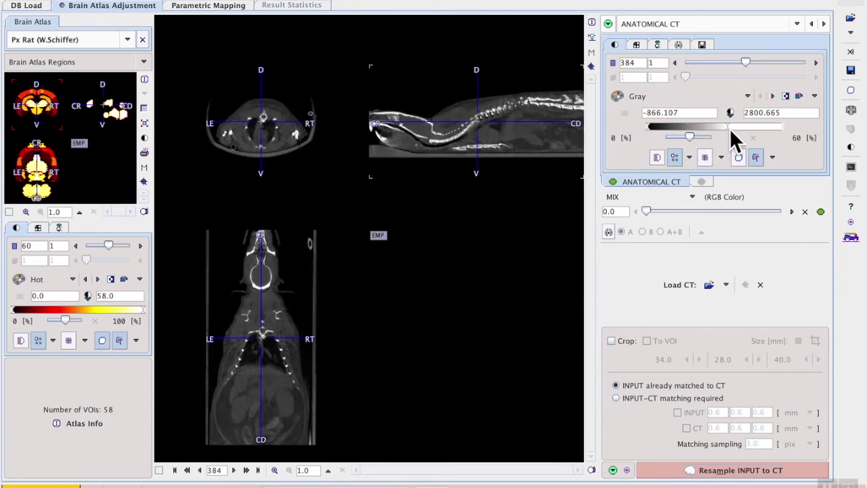
{"action": "left_click_drag", "start_coordinate": [730, 128], "coordinate": [675, 127]}
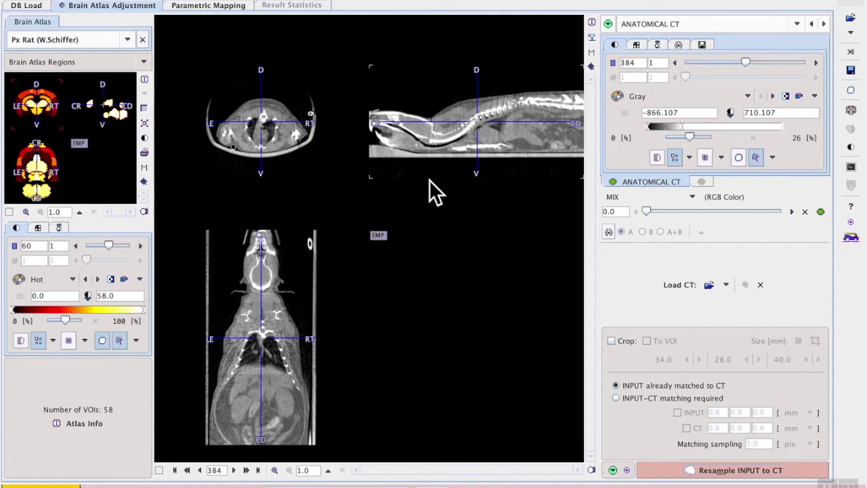
{"action": "left_click", "coordinate": [417, 124]}
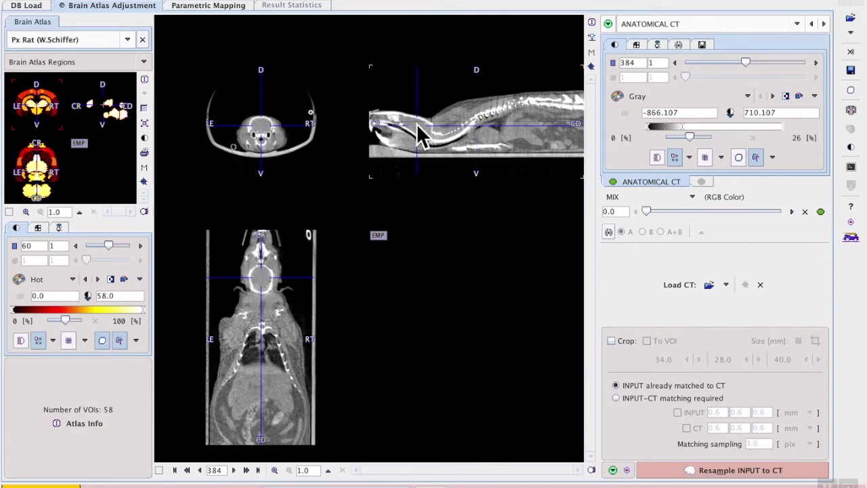
{"action": "left_click", "coordinate": [611, 341]}
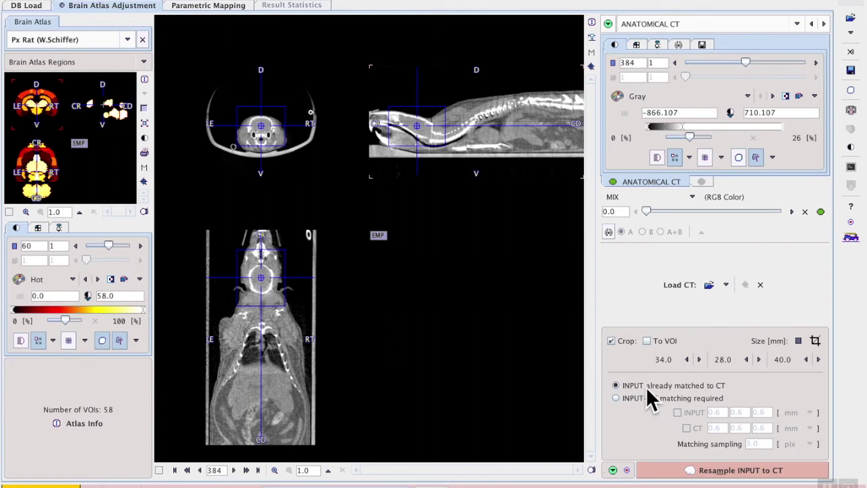
Step: Crop the CT irreversibly and resample the PET onto it
{"action": "left_click", "coordinate": [729, 474]}
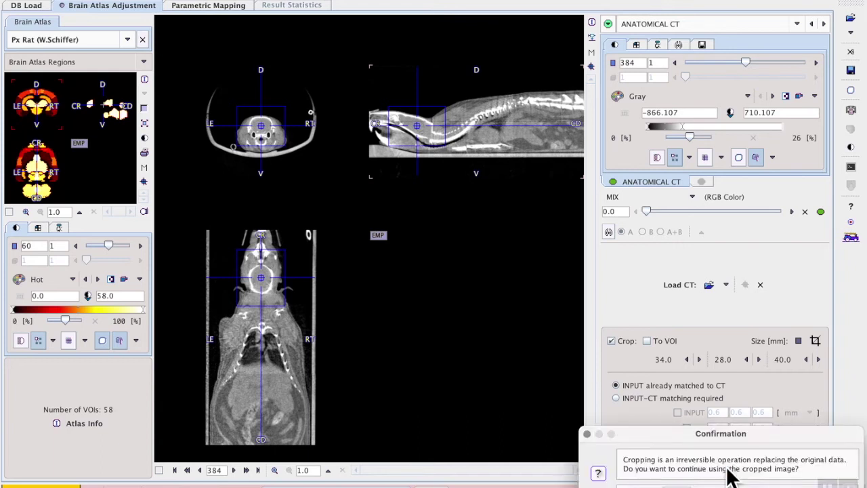
{"action": "left_click", "coordinate": [700, 481]}
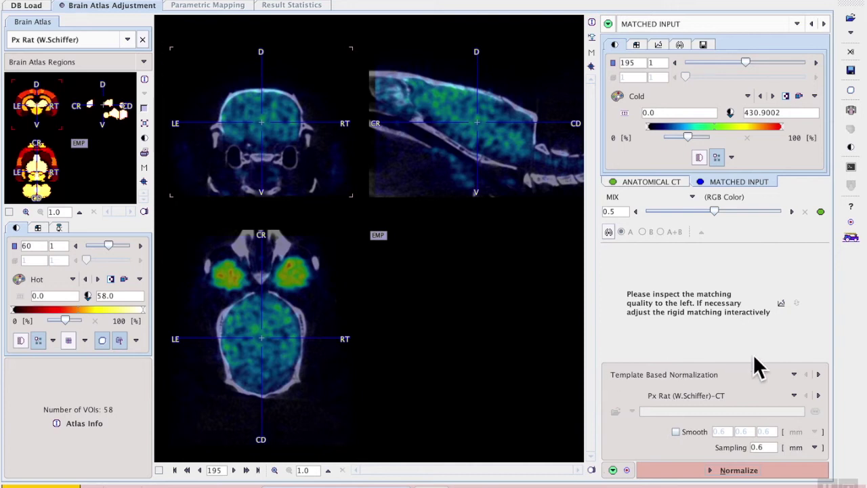
Step: Keep template-based normalization to Px Rat (W.Schiffer)-CT and preview the Brain Normalization Template
{"action": "left_click", "coordinate": [794, 374]}
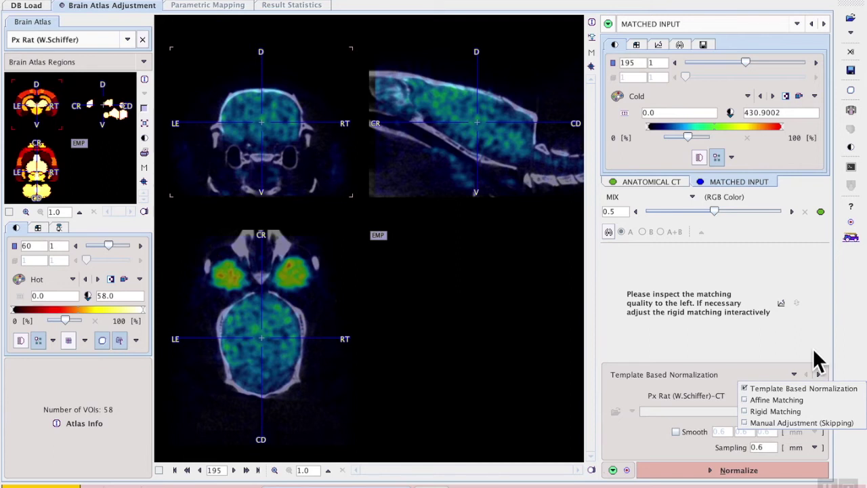
{"action": "left_click", "coordinate": [815, 351]}
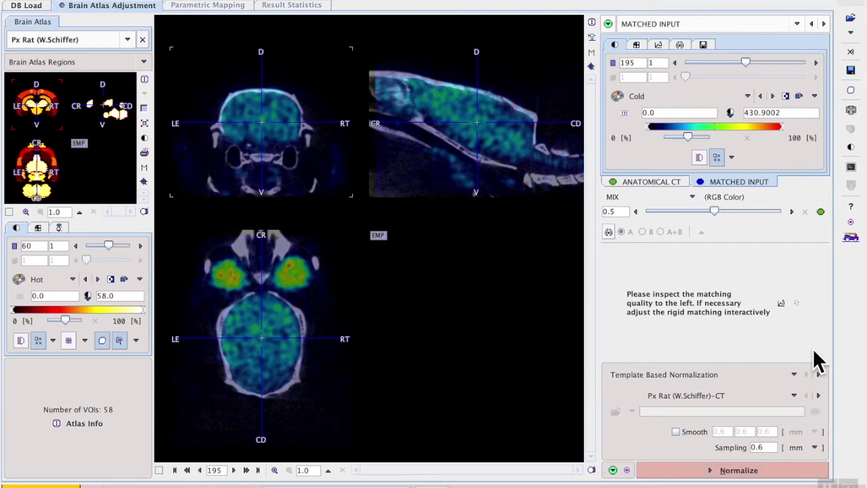
{"action": "left_click", "coordinate": [795, 395]}
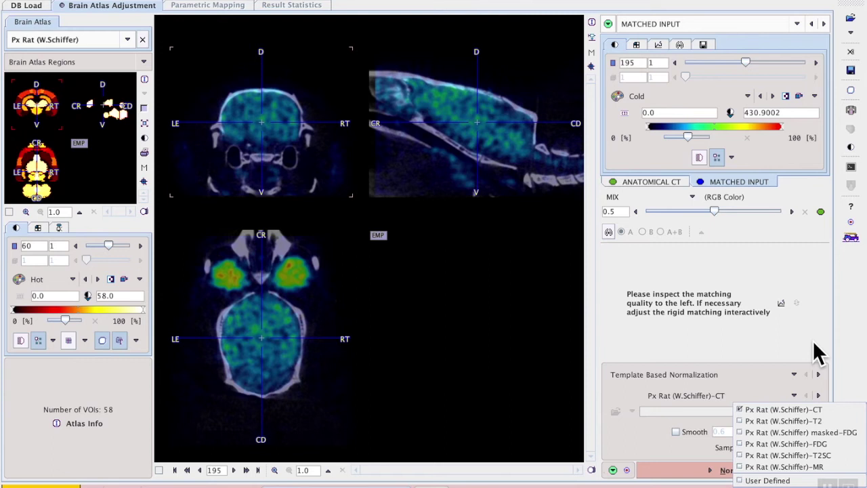
{"action": "left_click", "coordinate": [830, 409]}
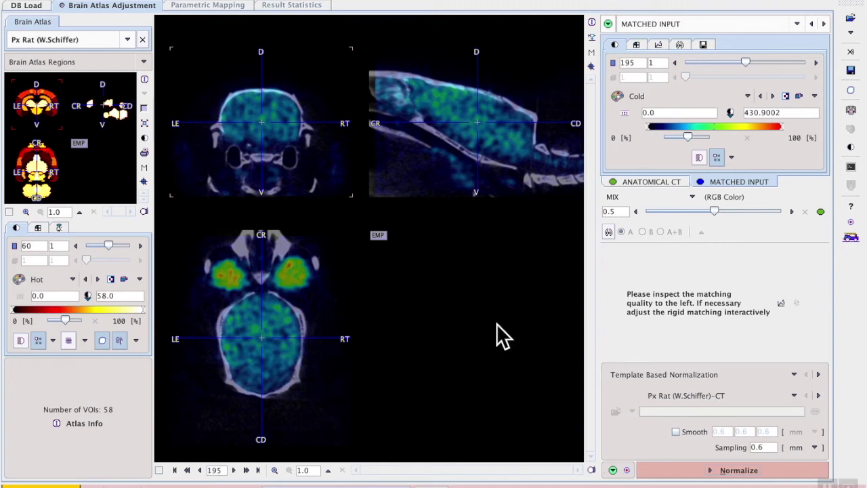
{"action": "left_click", "coordinate": [148, 63]}
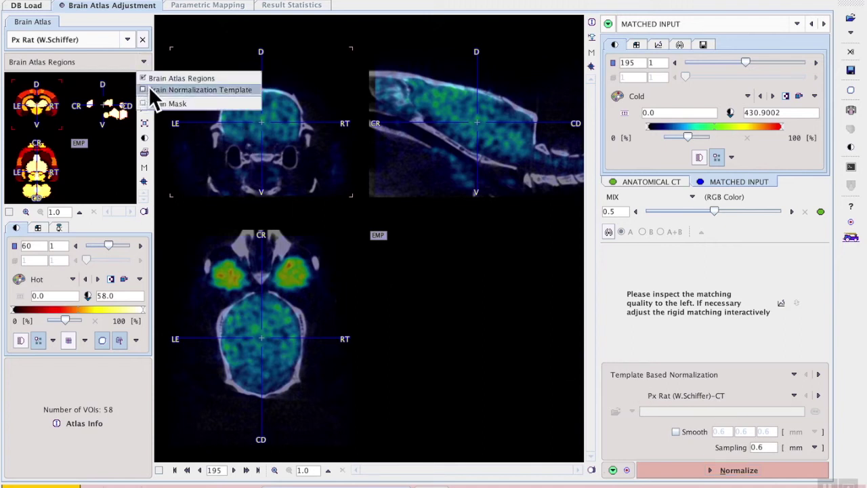
{"action": "left_click", "coordinate": [241, 89]}
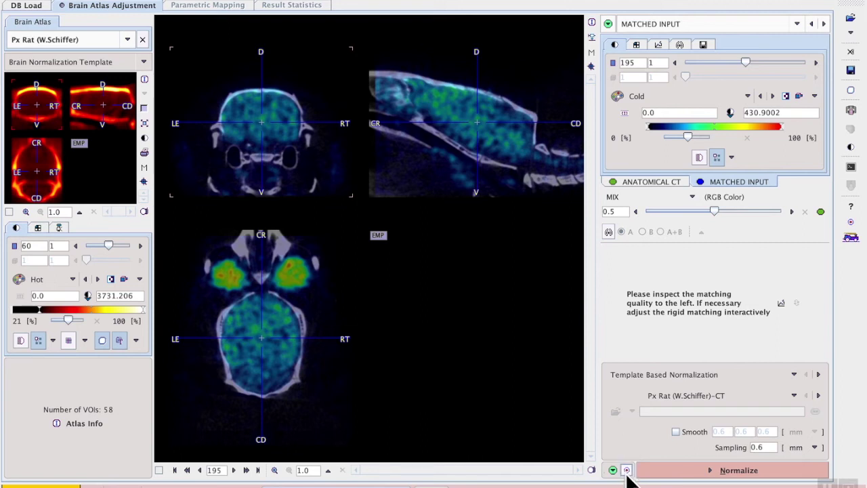
Step: Normalize the matched images to the Px Rat (W.Schiffer)-CT template
{"action": "left_click", "coordinate": [739, 470]}
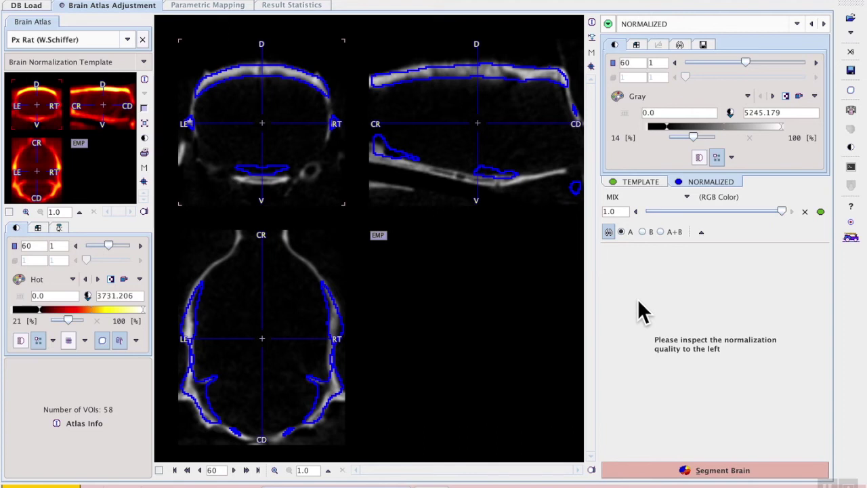
{"action": "left_click_drag", "start_coordinate": [783, 208], "coordinate": [713, 210]}
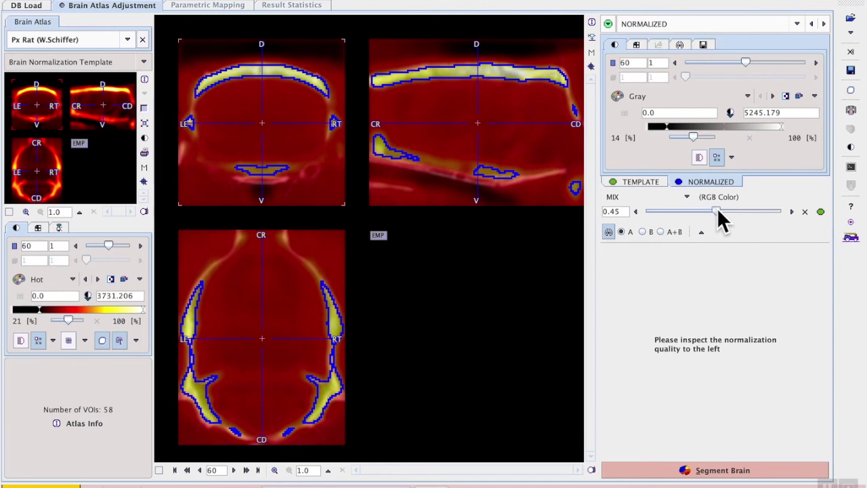
{"action": "left_click", "coordinate": [715, 210]}
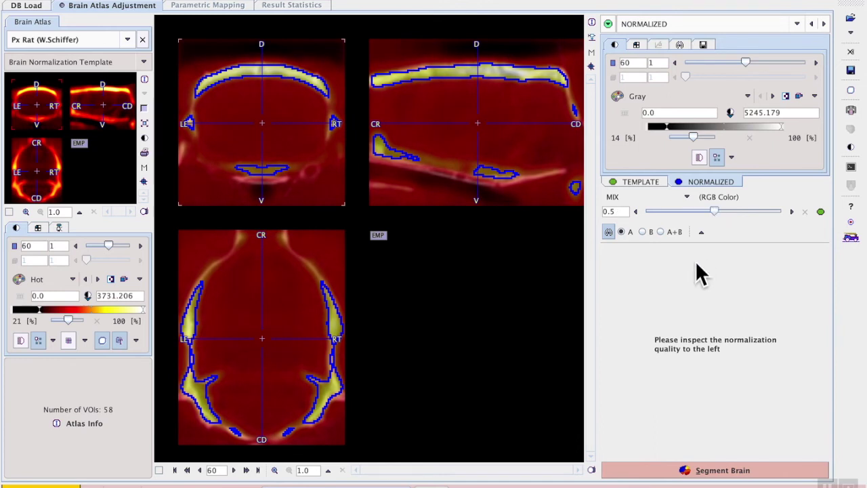
{"action": "left_click", "coordinate": [607, 231]}
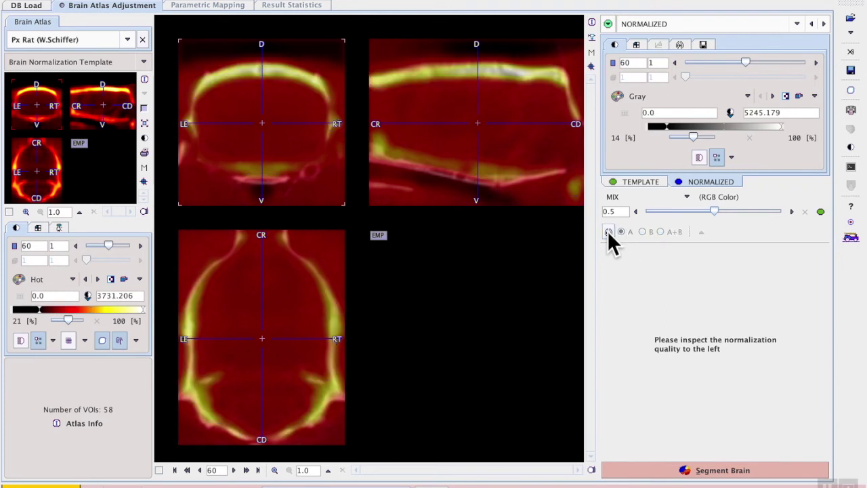
{"action": "left_click", "coordinate": [608, 232]}
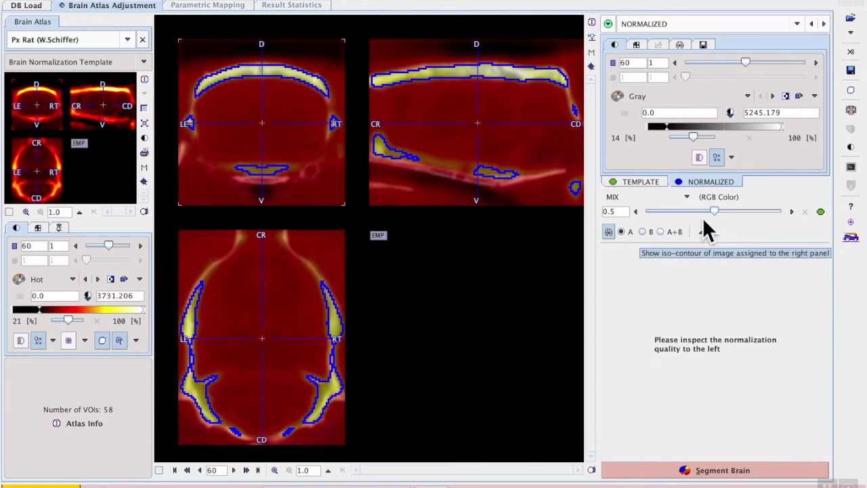
{"action": "left_click_drag", "start_coordinate": [716, 213], "coordinate": [786, 209]}
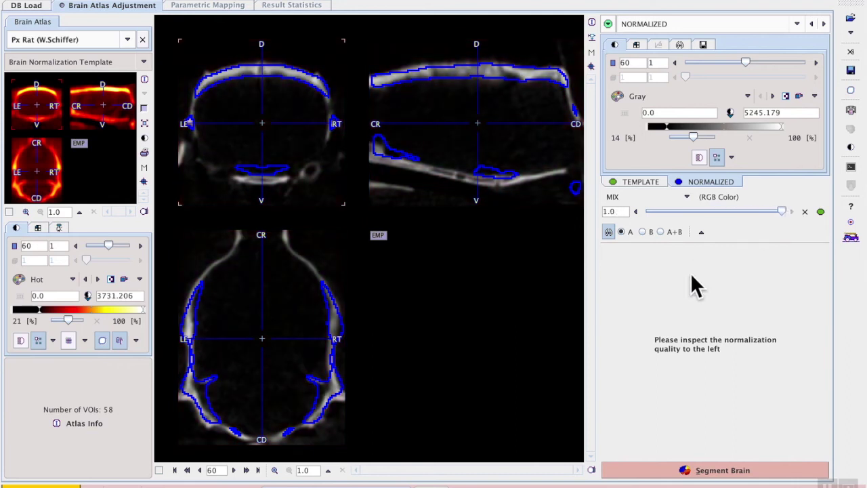
{"action": "left_click_drag", "start_coordinate": [324, 134], "coordinate": [288, 123]}
{"action": "mouse_move", "coordinate": [263, 125]}
{"action": "left_mouse_down"}
{"action": "mouse_move", "coordinate": [235, 129]}
{"action": "mouse_move", "coordinate": [279, 120]}
{"action": "left_mouse_up"}
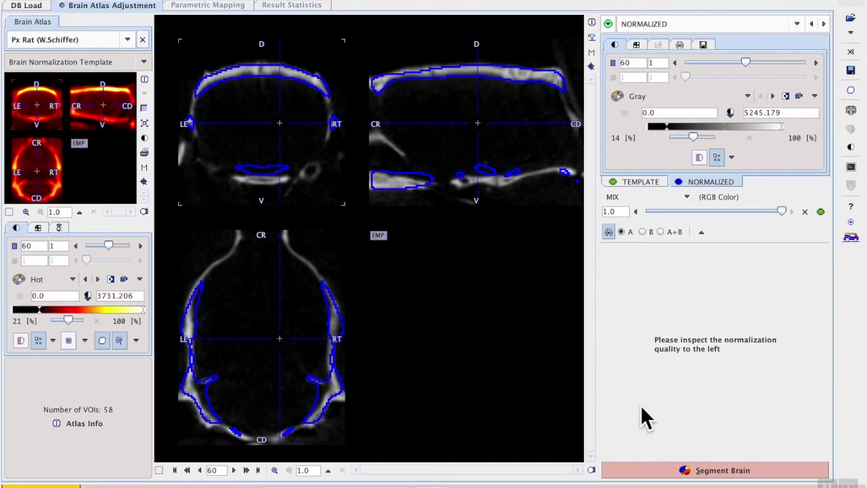
Step: Segment the brain into atlas regions and inspect them in atlas and subject space over CT and PET
{"action": "left_click", "coordinate": [722, 472]}
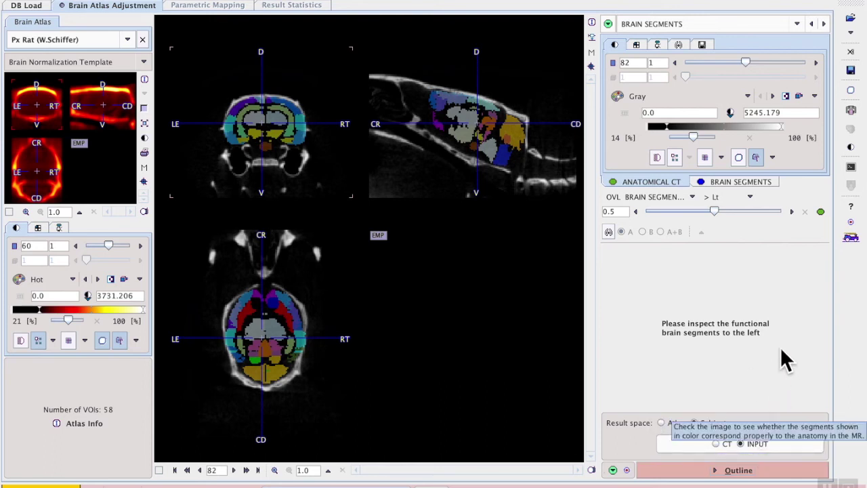
{"action": "left_click", "coordinate": [660, 422]}
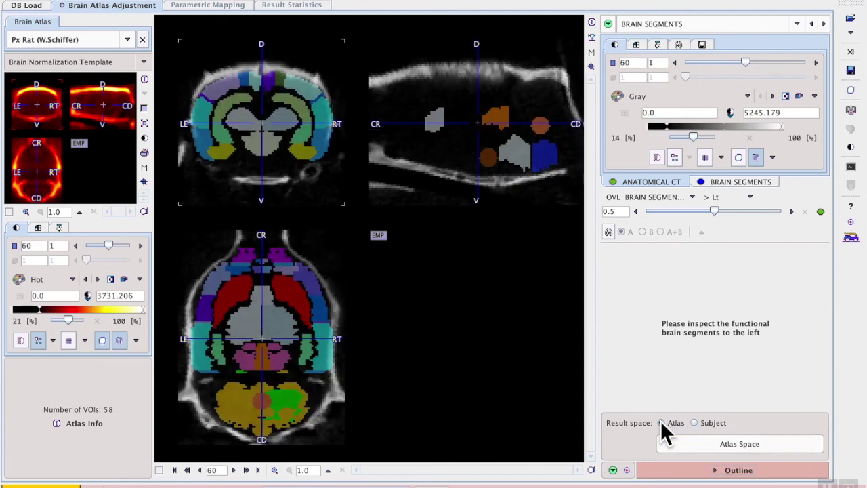
{"action": "left_click", "coordinate": [274, 122]}
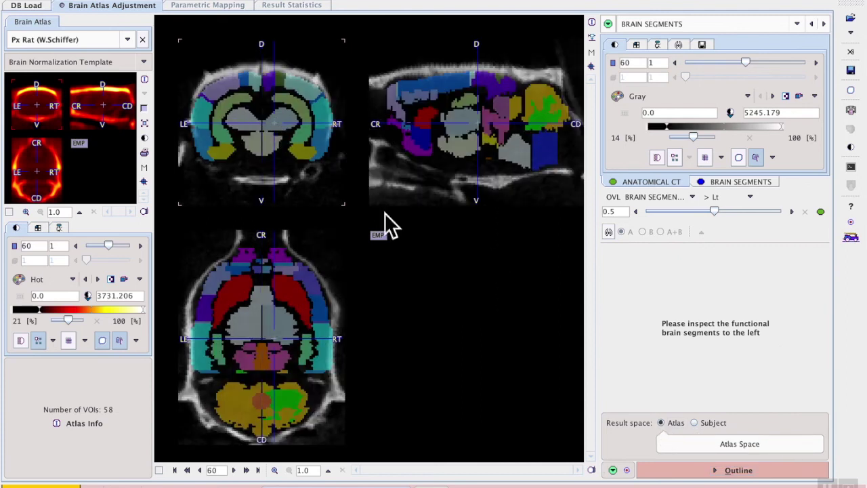
{"action": "left_click", "coordinate": [695, 422]}
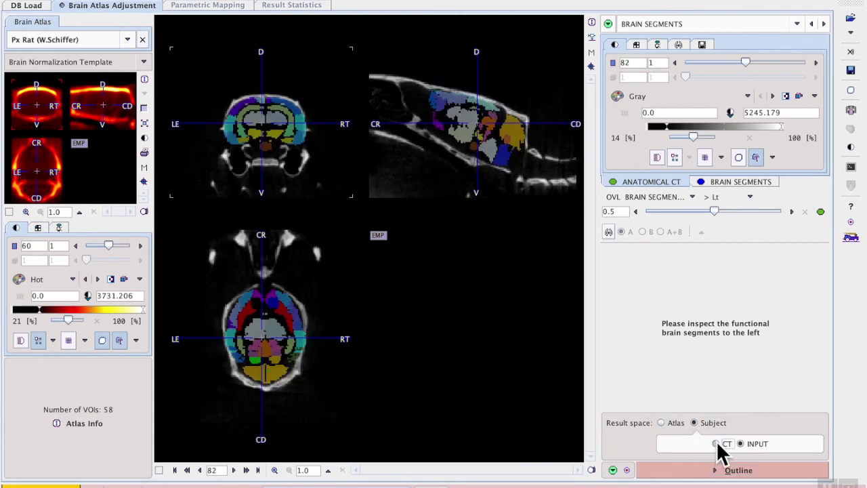
{"action": "left_click", "coordinate": [719, 444]}
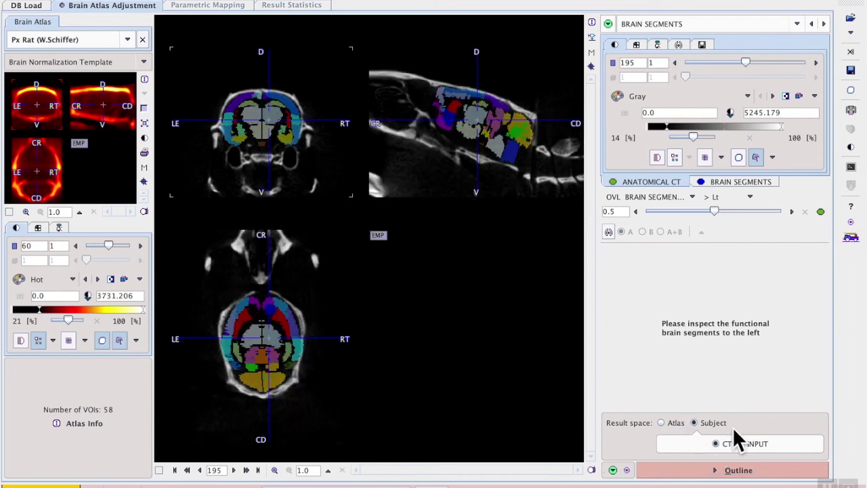
{"action": "left_click", "coordinate": [741, 444]}
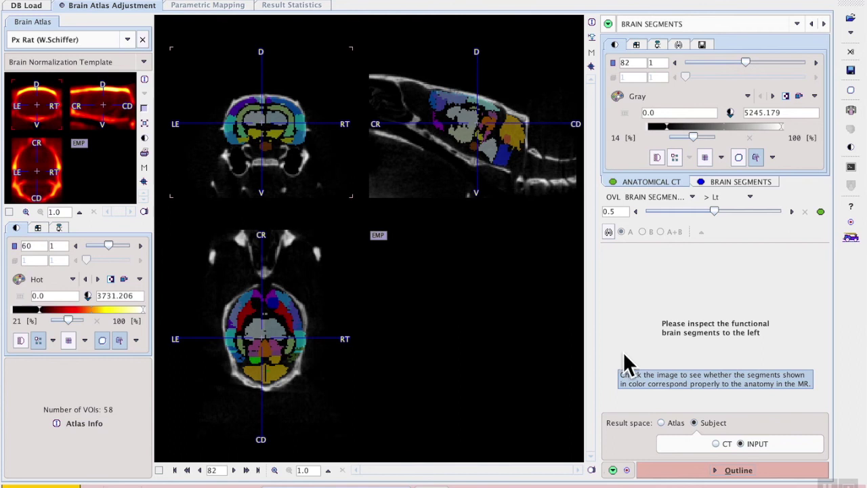
Step: Outline the atlas segments as left, right and central VOIs, with no parametric mapping or partial volume correction
{"action": "left_click", "coordinate": [688, 472]}
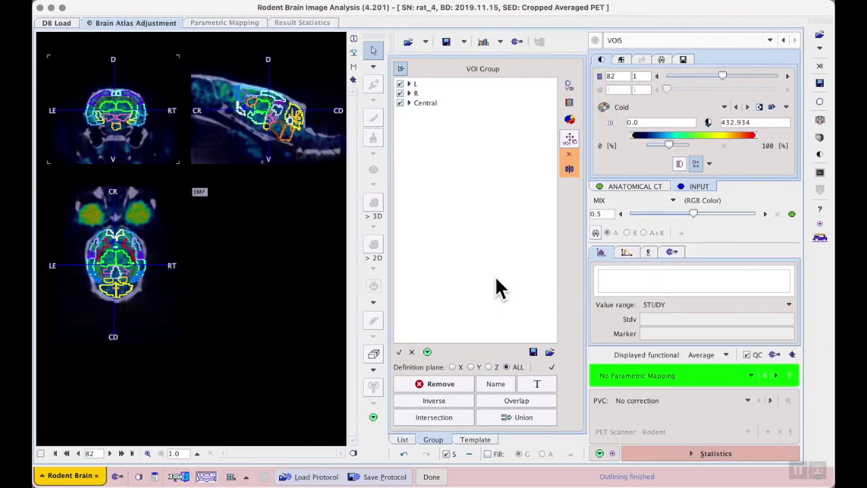
{"action": "left_click", "coordinate": [427, 351]}
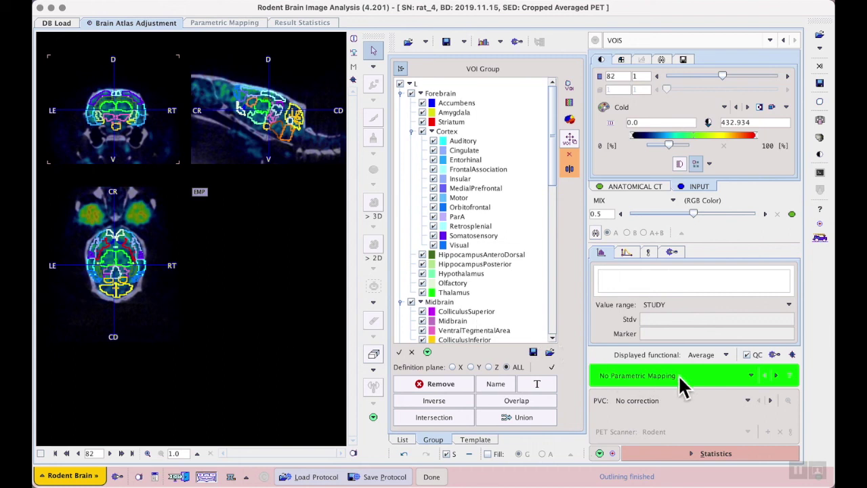
{"action": "left_click", "coordinate": [752, 376]}
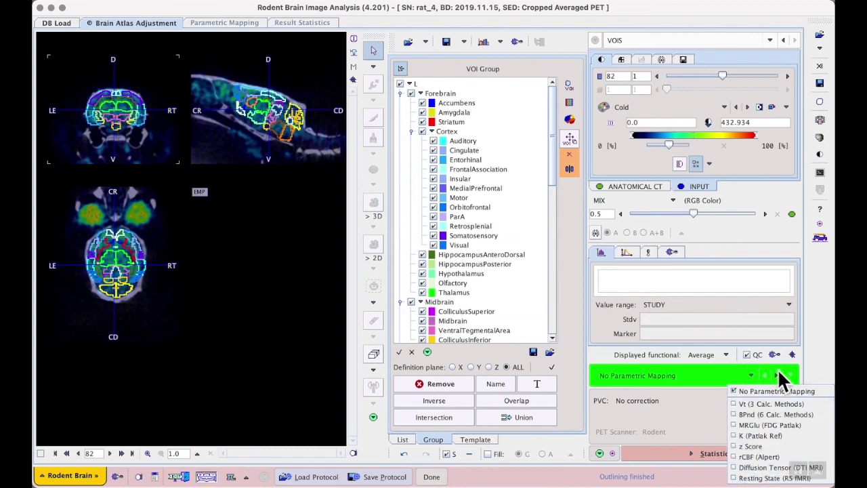
{"action": "left_click", "coordinate": [811, 371]}
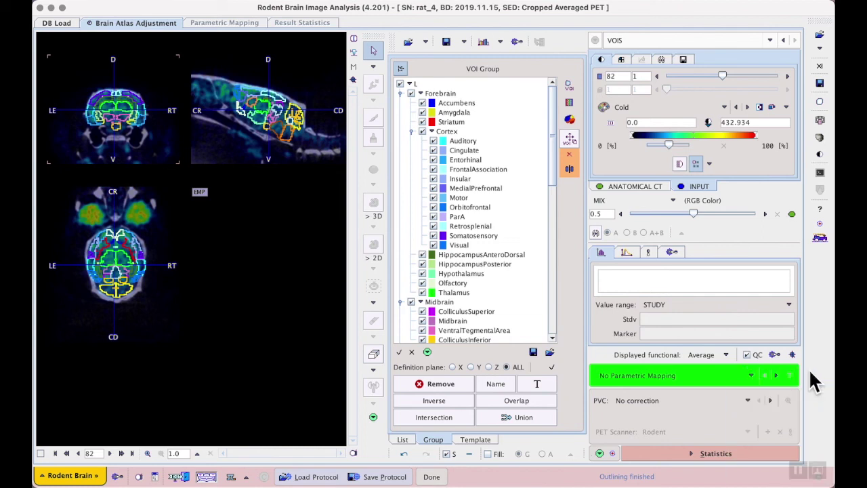
{"action": "left_click", "coordinate": [747, 400]}
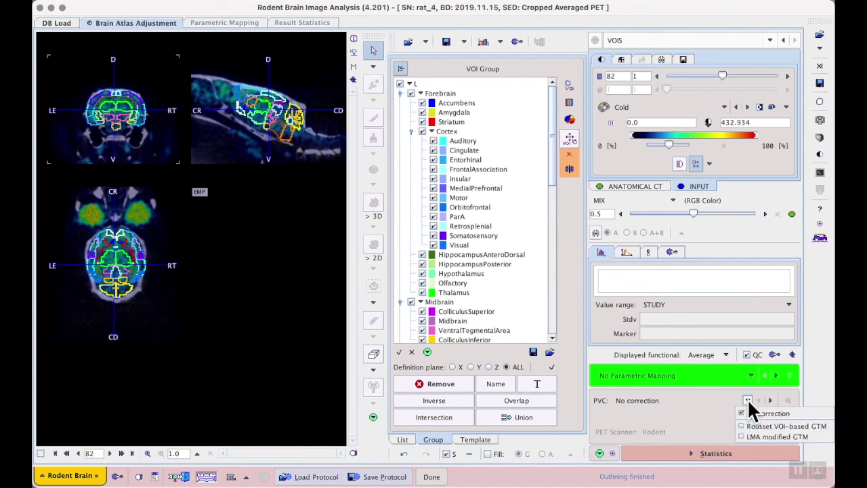
{"action": "left_click", "coordinate": [815, 400]}
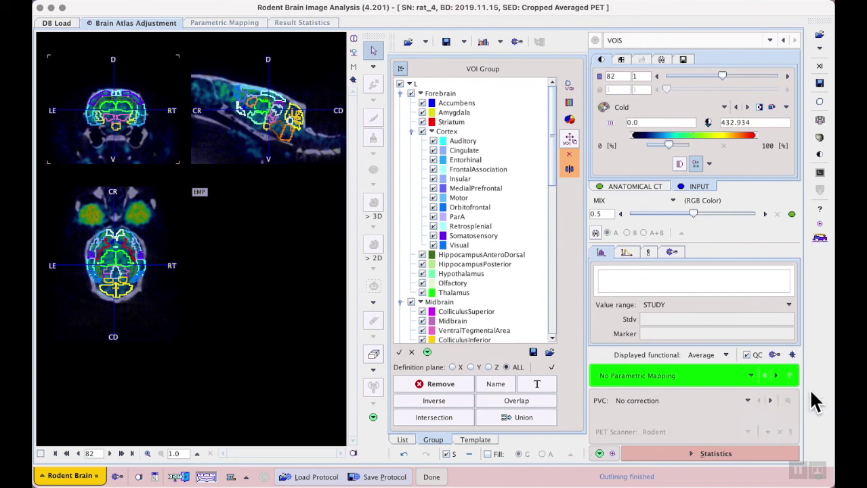
Step: Compute each brain VOI's averaged uptake in kBq/cc and volume in ccm
{"action": "left_click", "coordinate": [743, 458]}
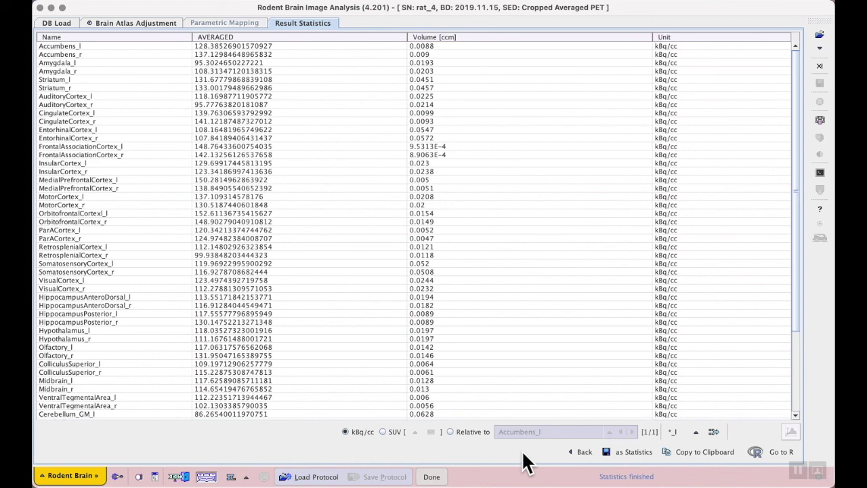
Step: Return to the image view and save the analysis protocol under the name 'test1'
{"action": "left_click", "coordinate": [581, 456]}
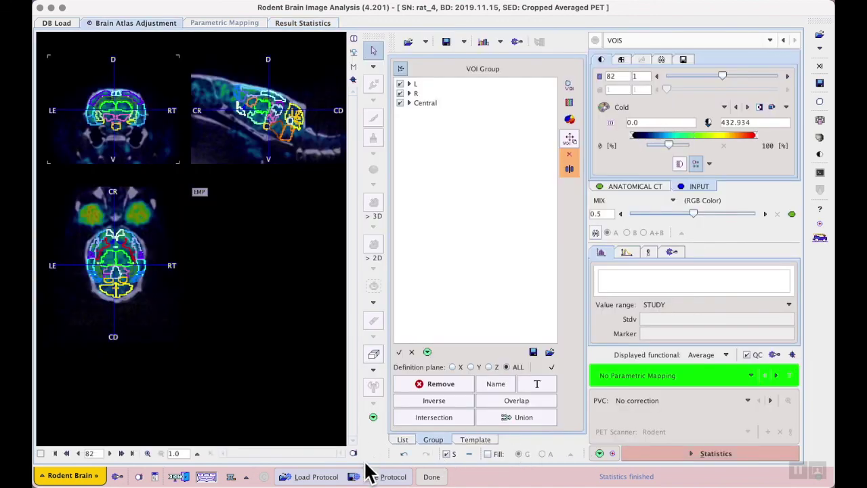
{"action": "left_click", "coordinate": [381, 477]}
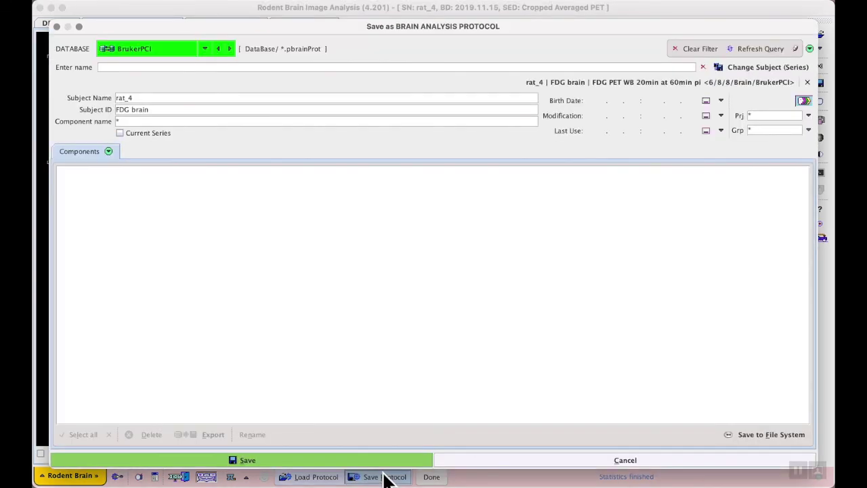
{"action": "type", "text": "test1"}
{"action": "left_click", "coordinate": [249, 460]}
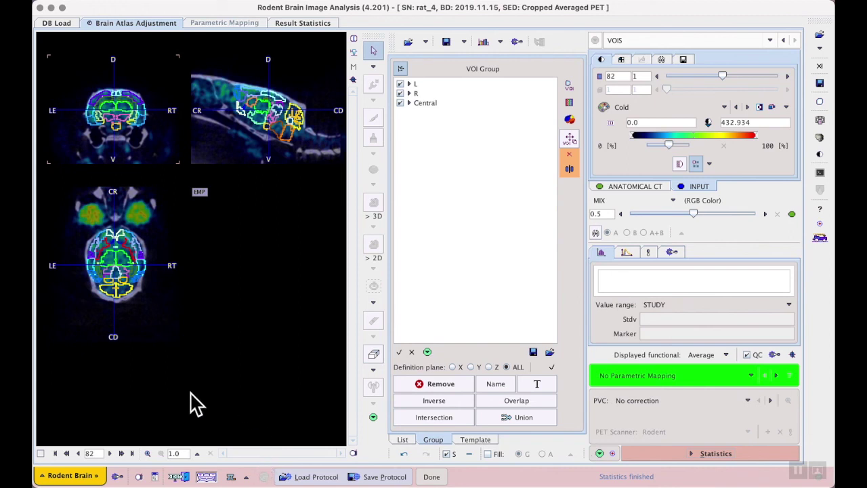
{"action": "left_click", "coordinate": [93, 475]}
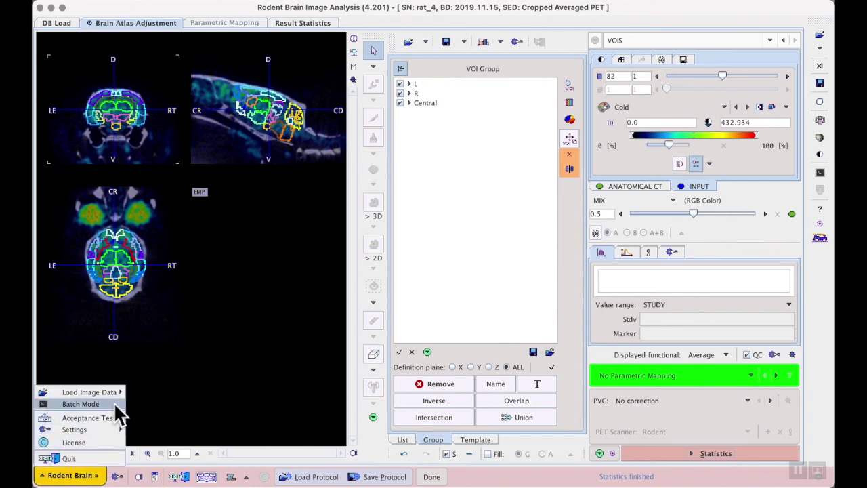